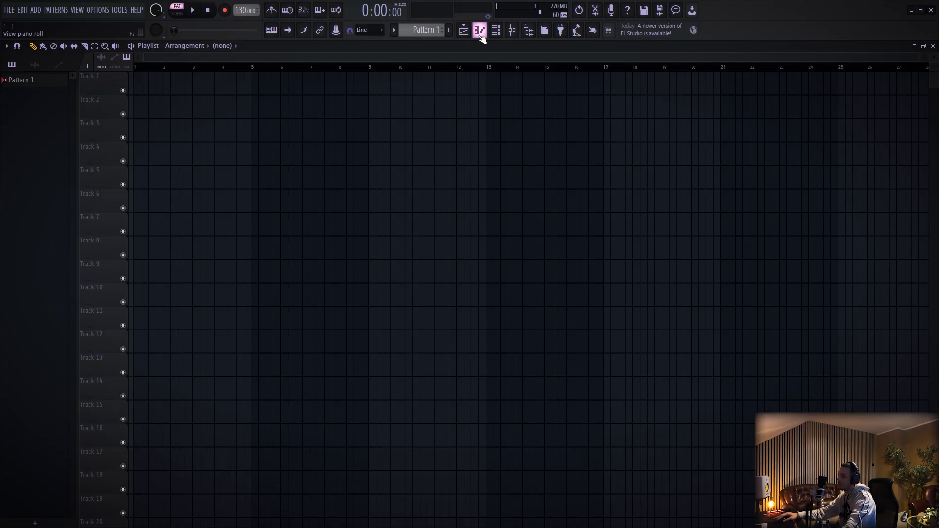
Open the piano roll for the 808 Kick channel and audition some of its keys.
left_click(480, 30)
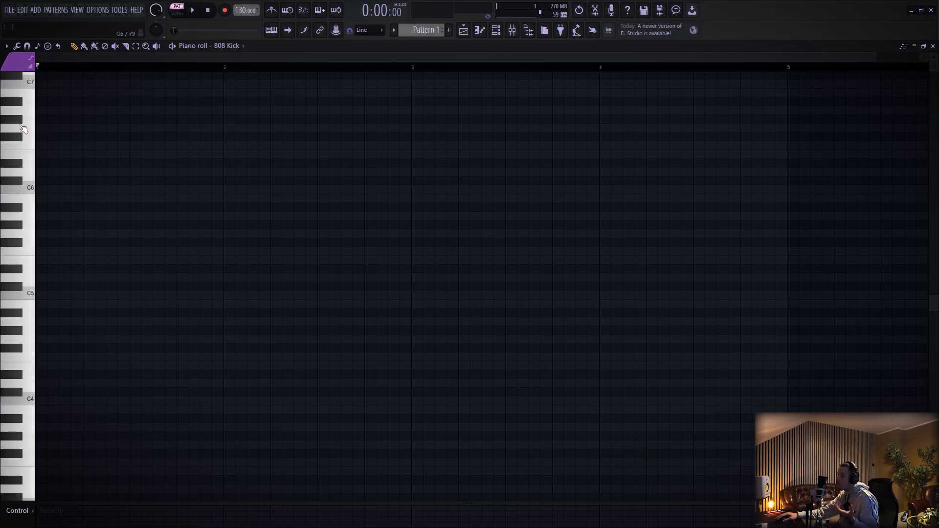
left_click_drag(25, 128, 21, 171)
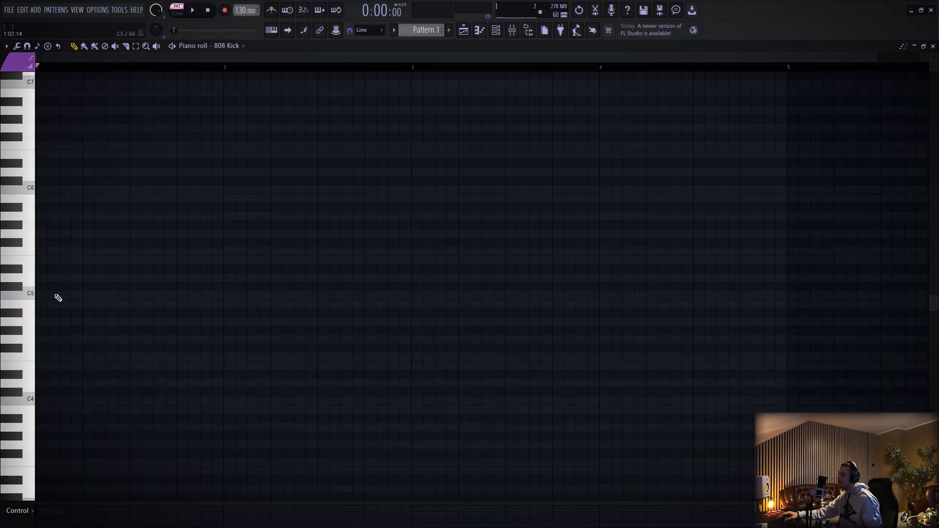
Place stacked test notes from C5 up to F5 at the start of the 808 Kick piano roll and erase them.
left_click(57, 295)
left_click(59, 287)
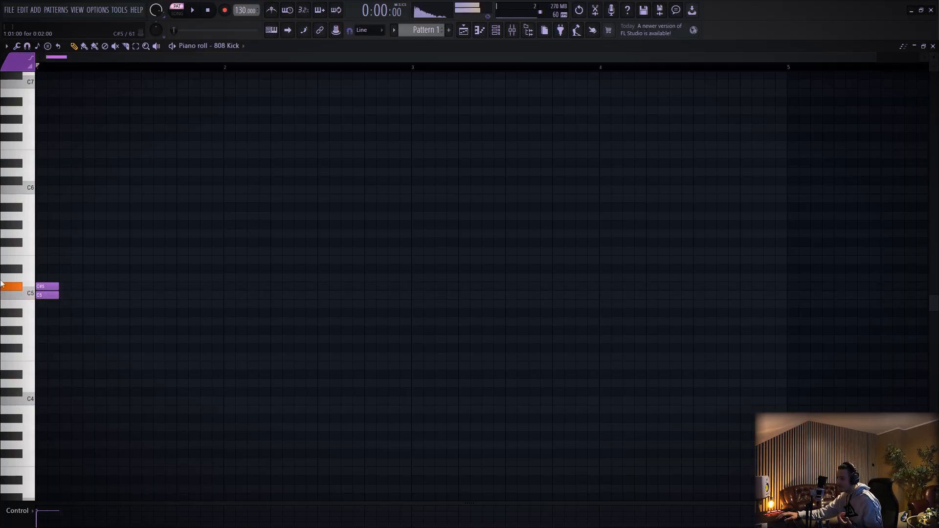
left_click(54, 278)
left_click(49, 269)
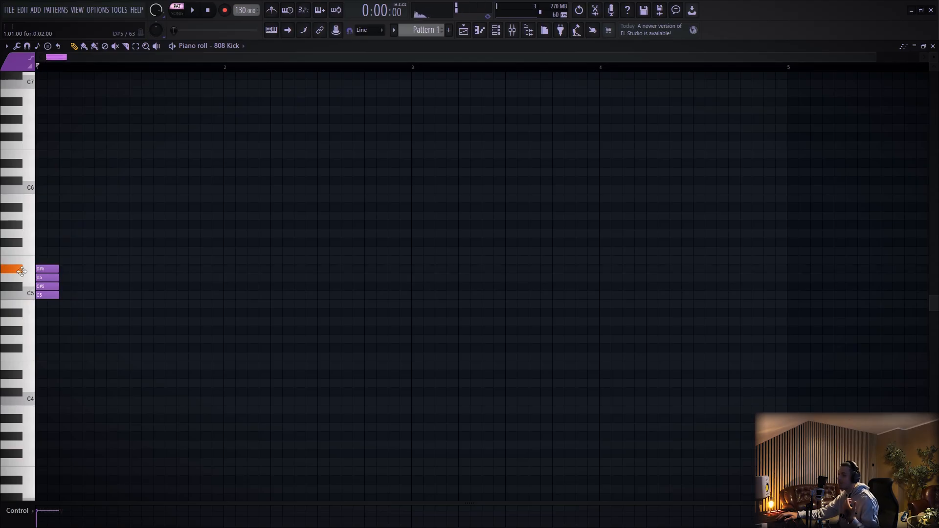
left_click(47, 260)
left_click(48, 251)
right_click(45, 296)
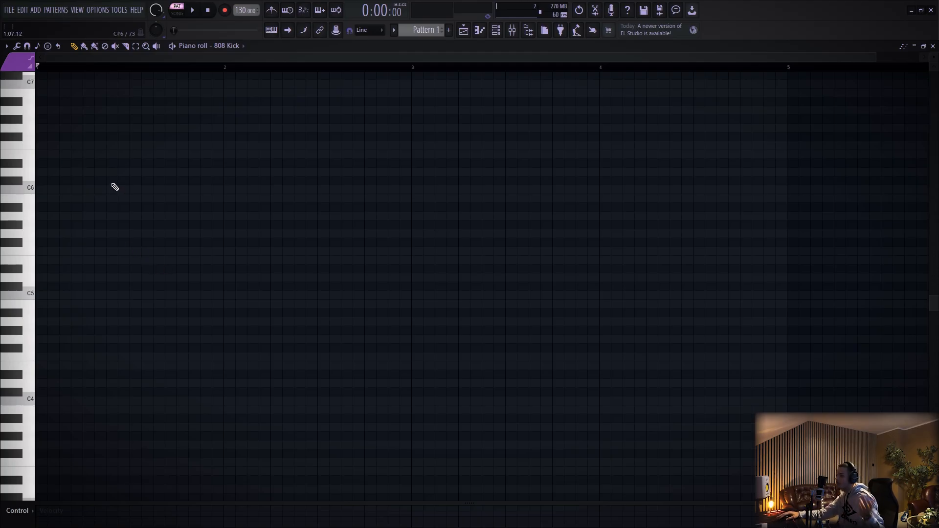
Find "fl keys" among the generator plugins and add FL Keys as a new instrument.
left_click(37, 11)
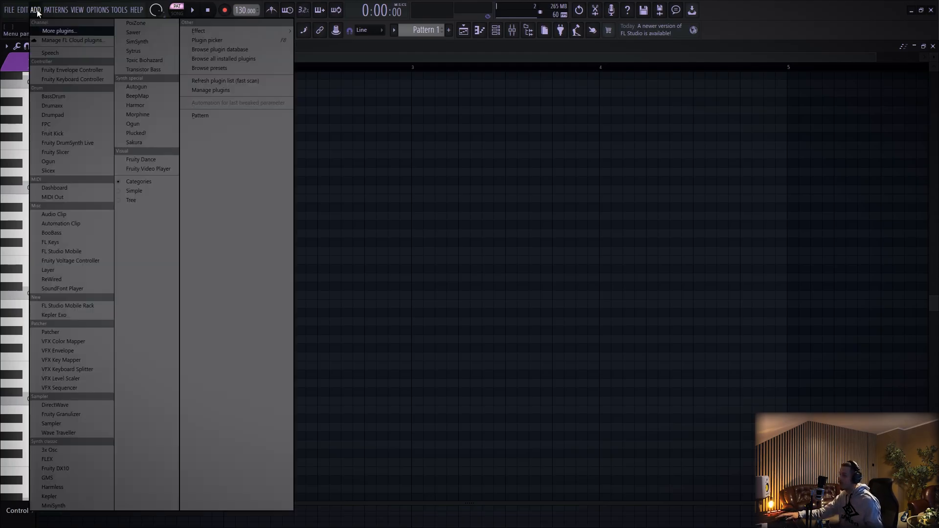
left_click(51, 30)
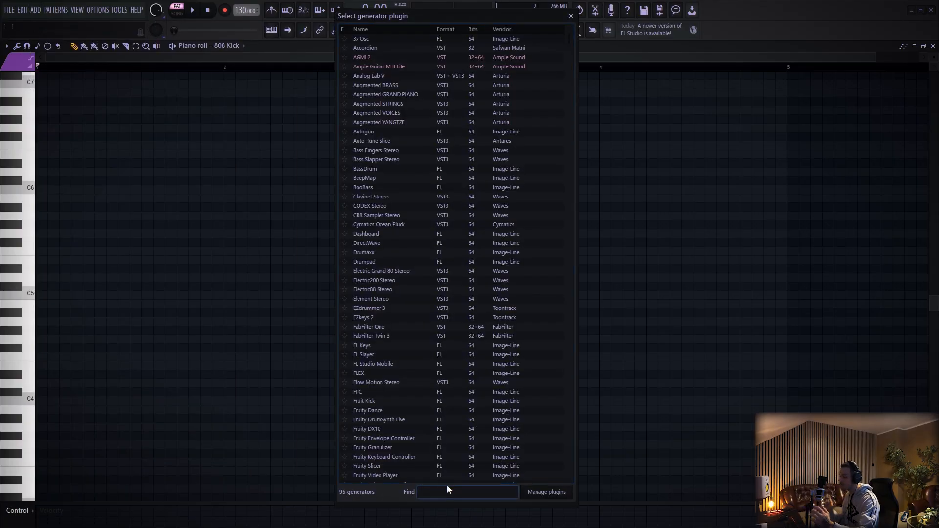
type("fl keys")
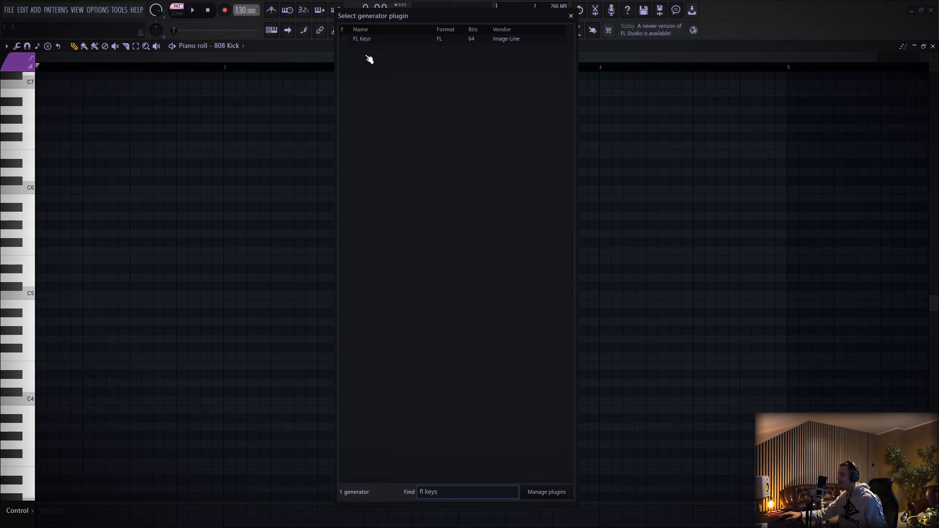
double_click(374, 39)
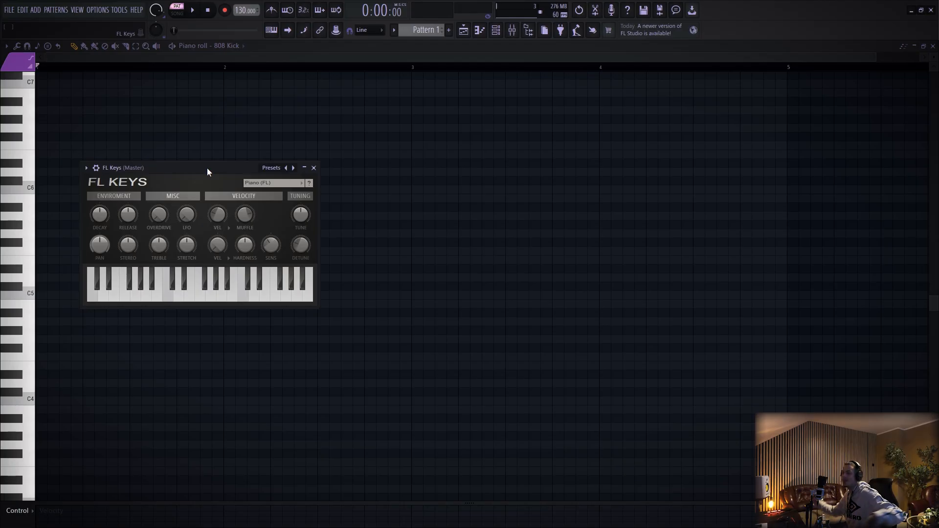
Audition a couple of notes on the FL Keys keyboard and close the instrument window.
left_click(173, 284)
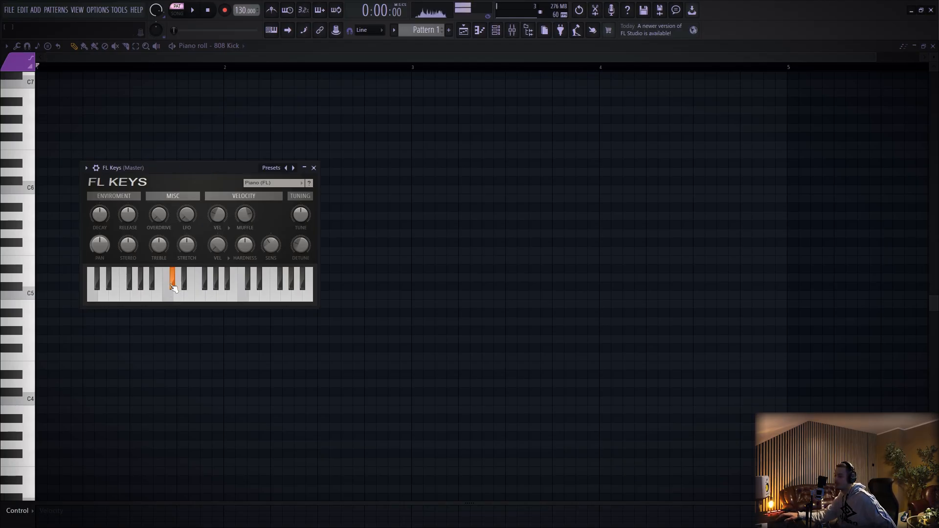
left_click(198, 288)
left_click(314, 168)
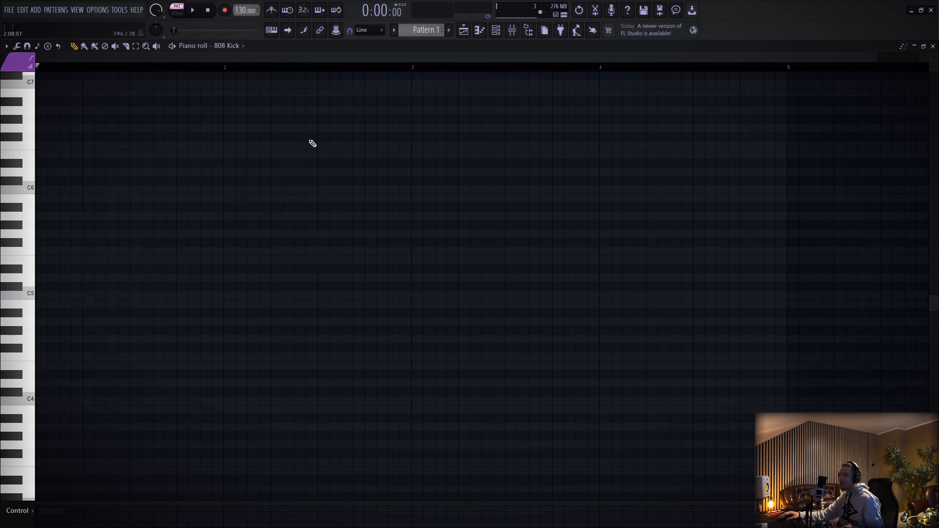
Add a second FL Keys instrument from the channel rack by searching the full plugin list for "fl k".
left_click(499, 35)
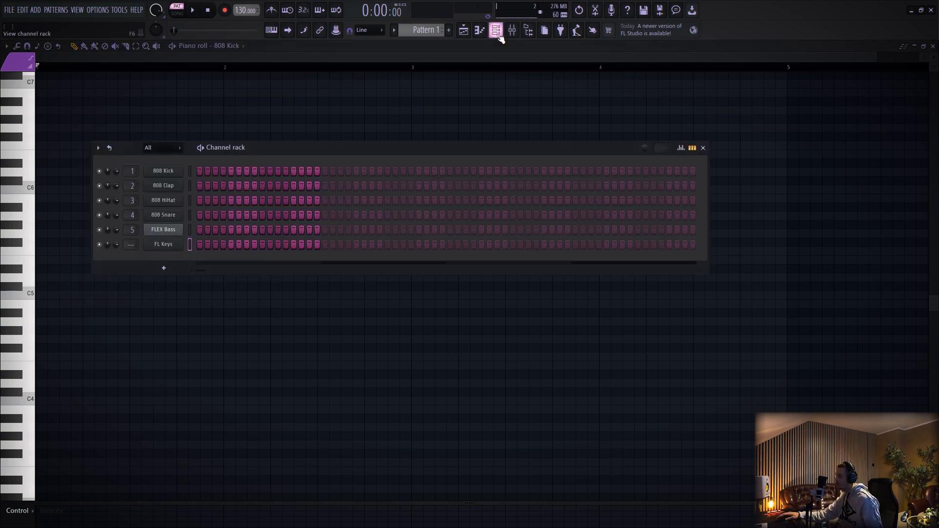
left_click(166, 270)
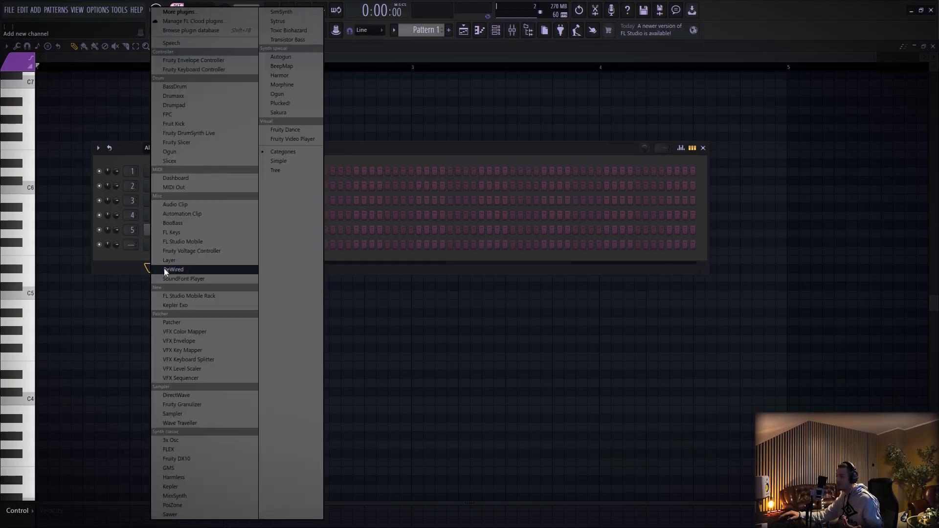
left_click(203, 17)
type("fl k")
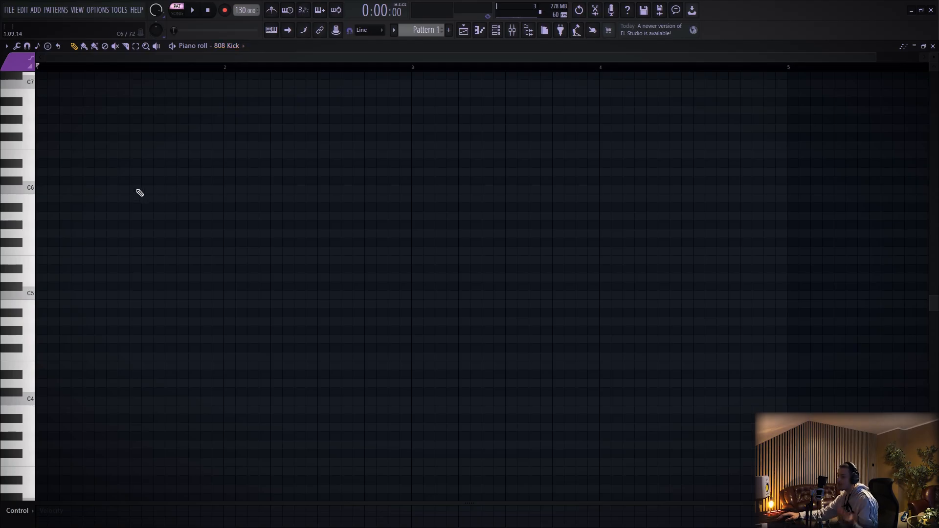
Switch the piano roll's target channel to the first FL Keys instrument.
left_click(31, 189)
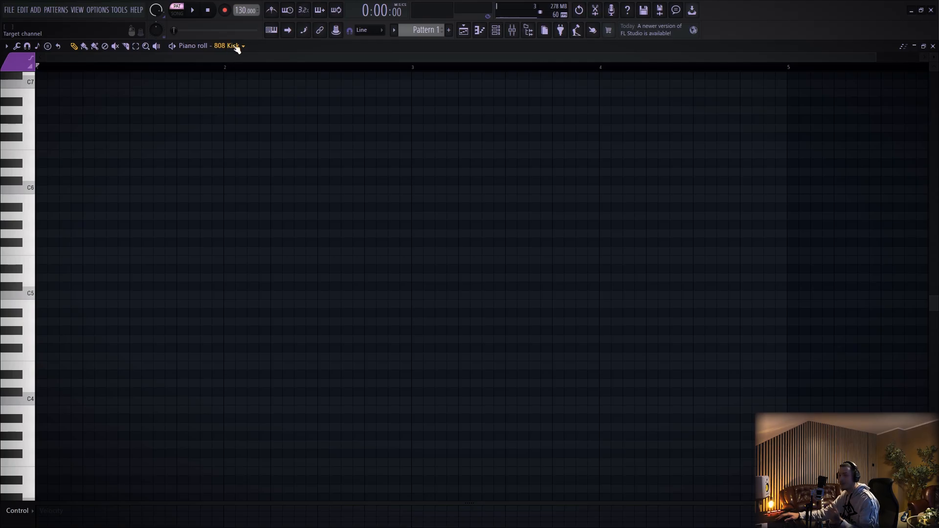
left_click(235, 46)
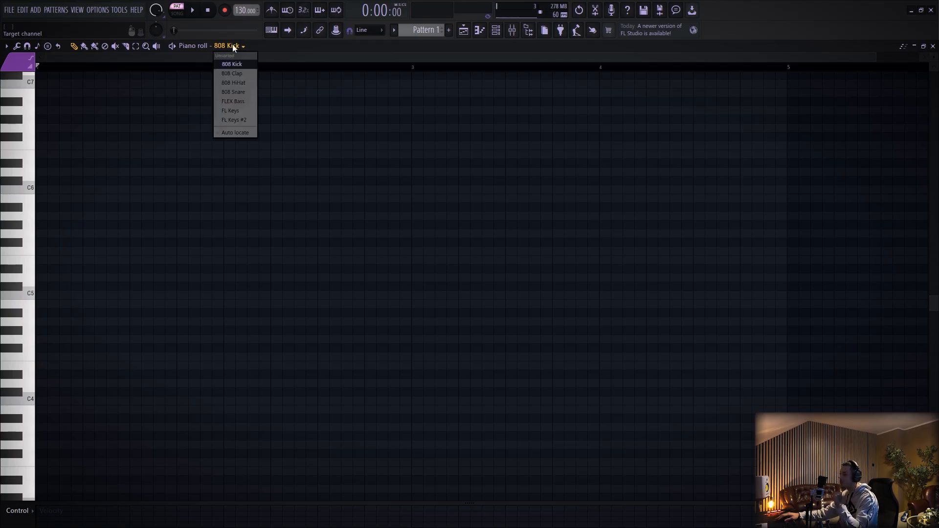
left_click(234, 112)
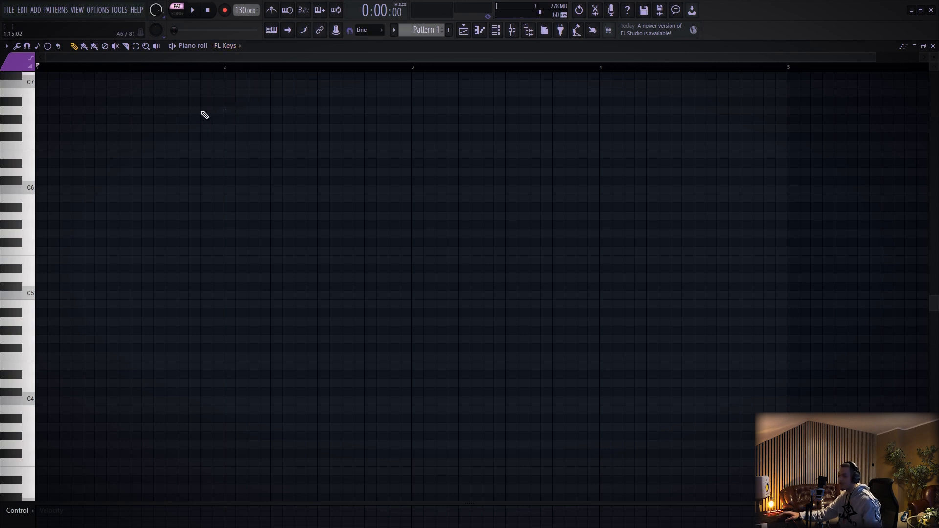
Place three C5 notes in bar 1 at steps 1, 7 and 13, and play the pattern back briefly.
scroll(107, 212, "down", 1)
scroll(126, 210, "up", 1)
scroll(139, 193, "down", 1)
scroll(142, 196, "down", 2)
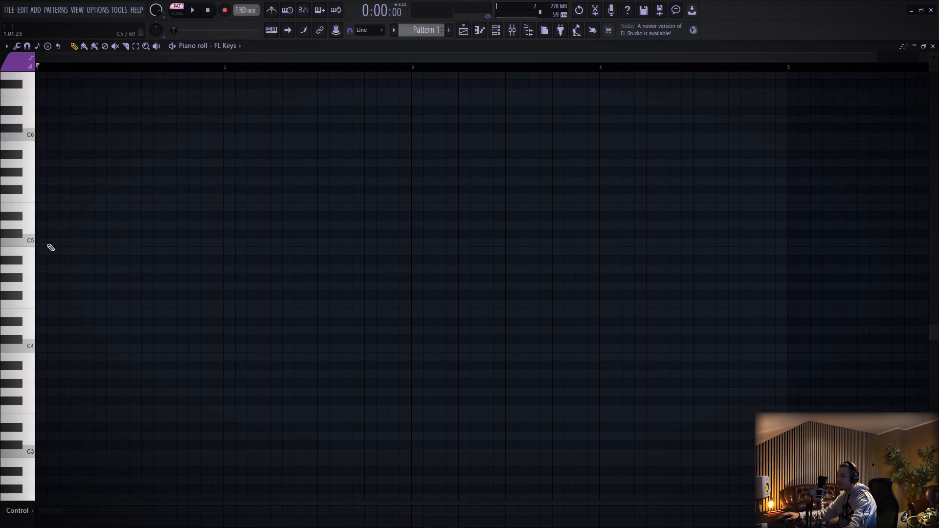
left_click(50, 243)
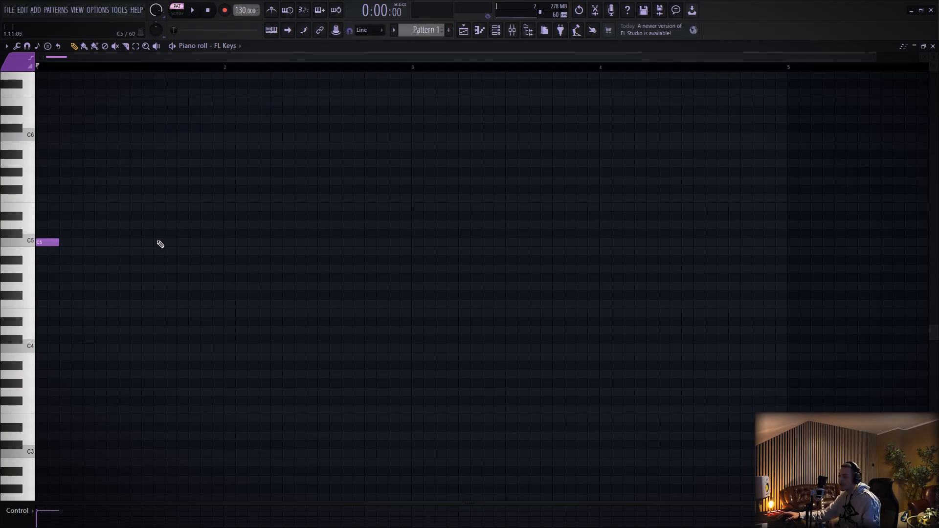
left_click(108, 244)
left_click(178, 244)
key("space")
key("space")
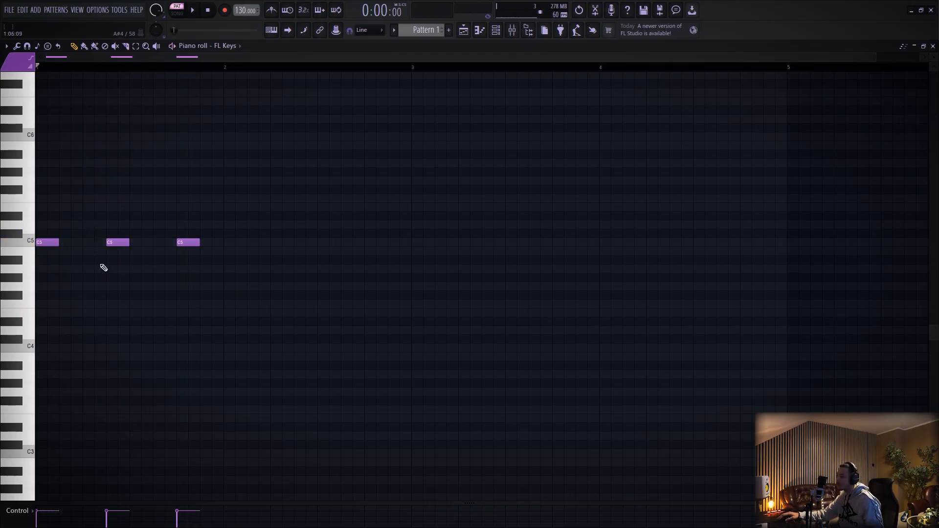
Add a D5 note at step 5 and an F5 note at step 11 of bar 1, and listen to the melody.
left_click(84, 225)
key("space")
left_click(156, 198)
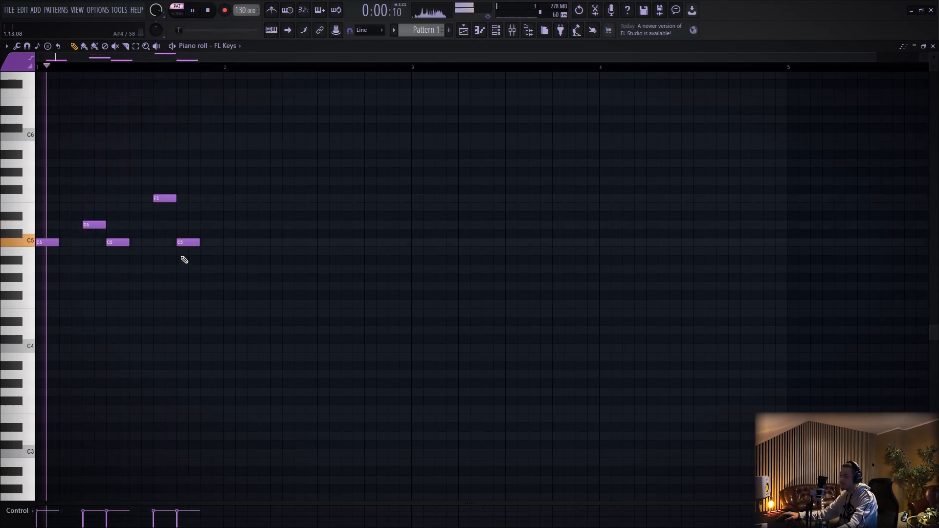
key("space")
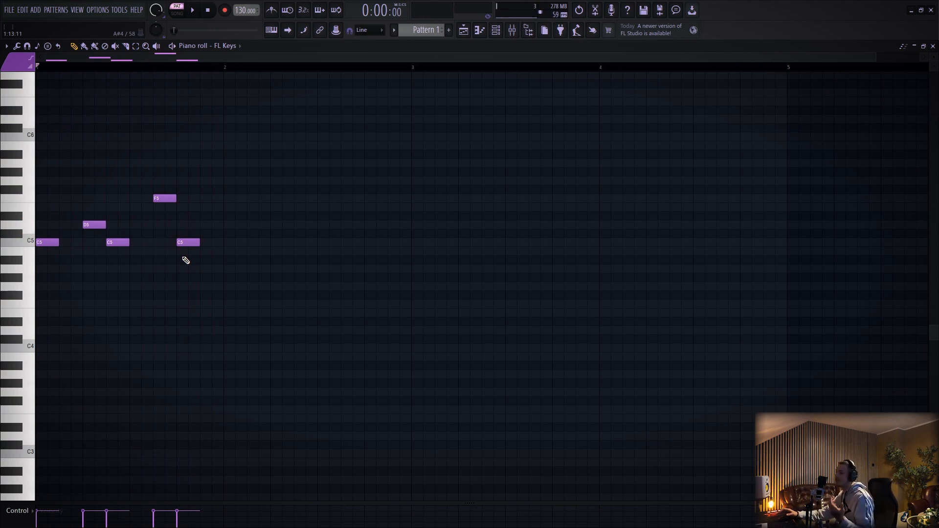
key("space")
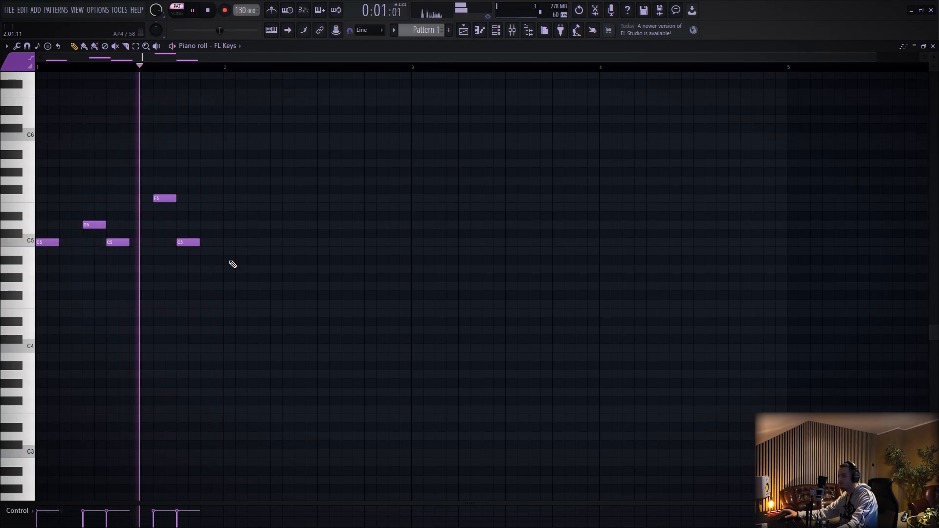
key("space")
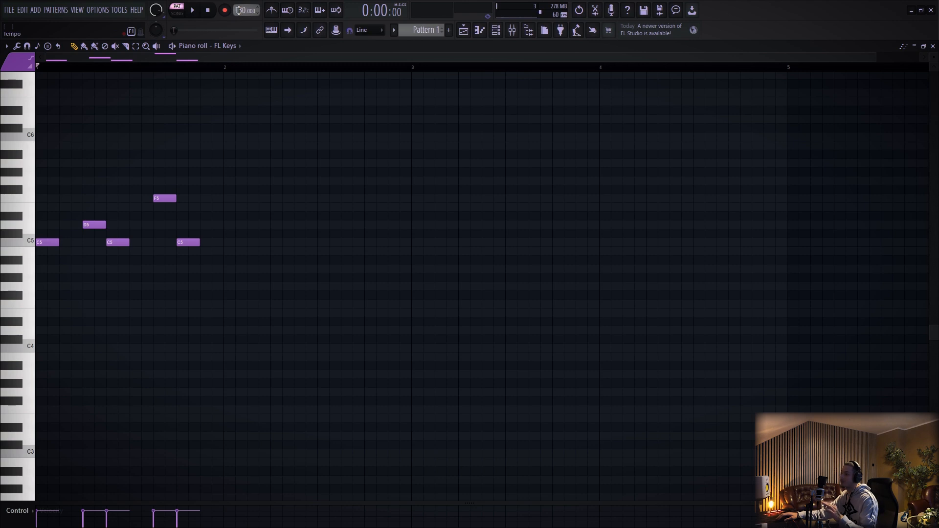
Set the project tempo to 160 BPM and play the melody.
left_click_drag(240, 10, 240, 6)
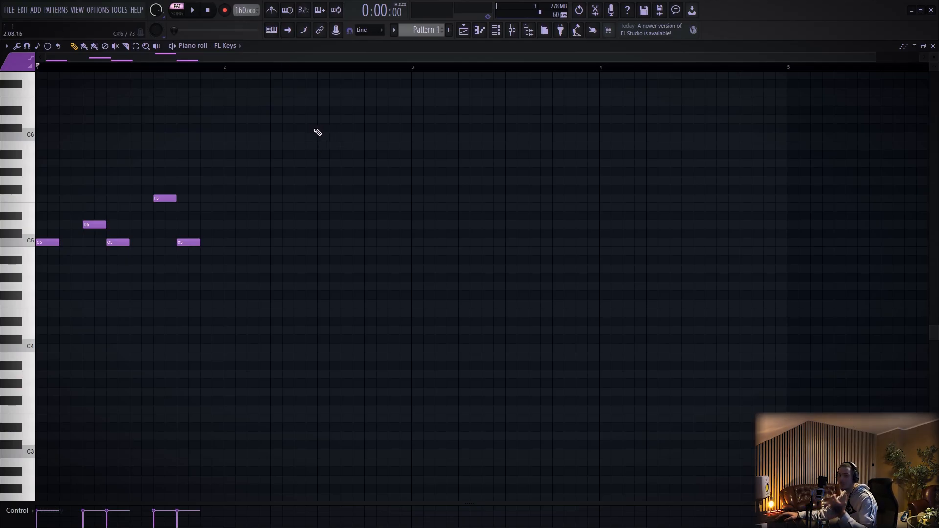
key("space")
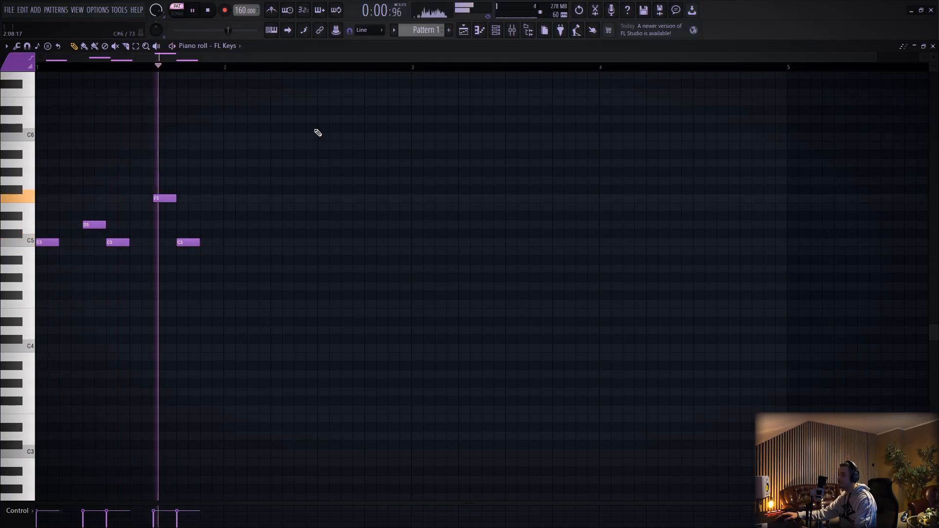
key("space")
Set the project tempo to 90 BPM and play the melody.
left_click_drag(243, 10, 242, 14)
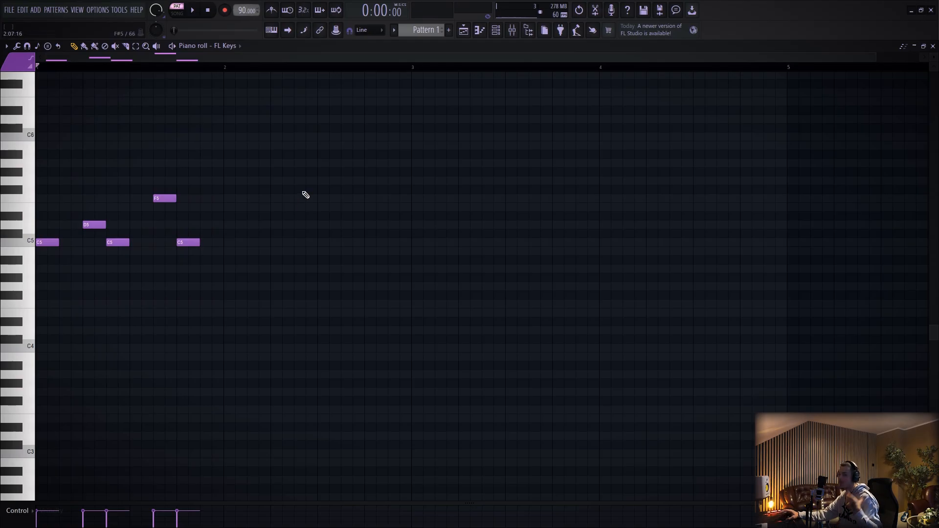
key("space")
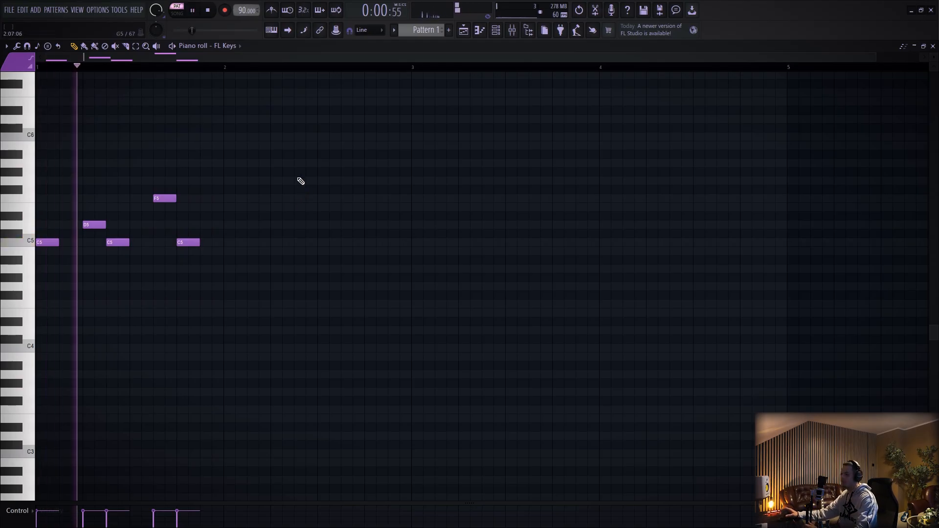
key("space")
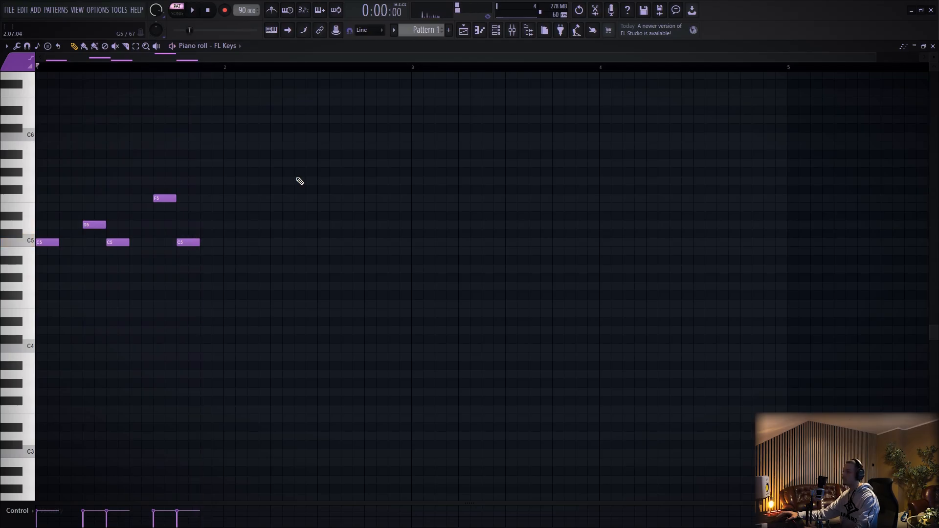
Turn on the metronome and play the melody against its beat.
left_click(272, 10)
key("space")
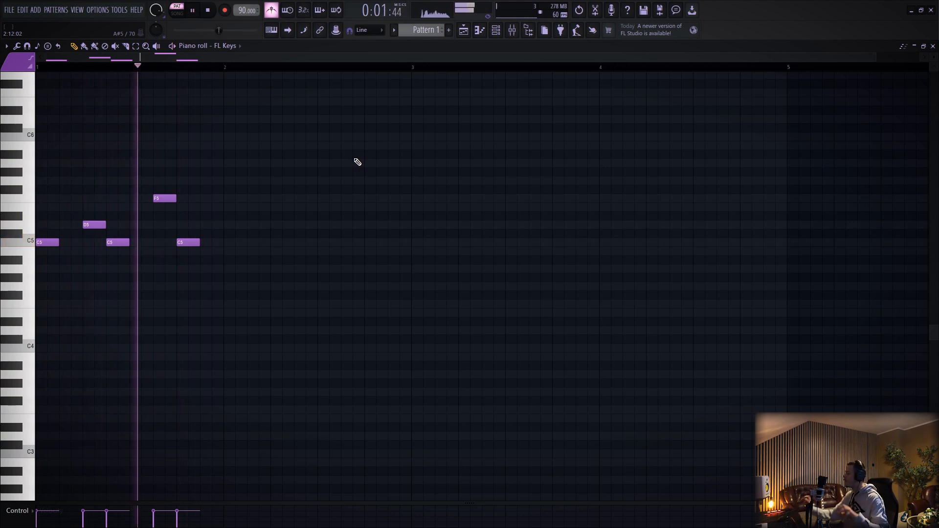
key("space")
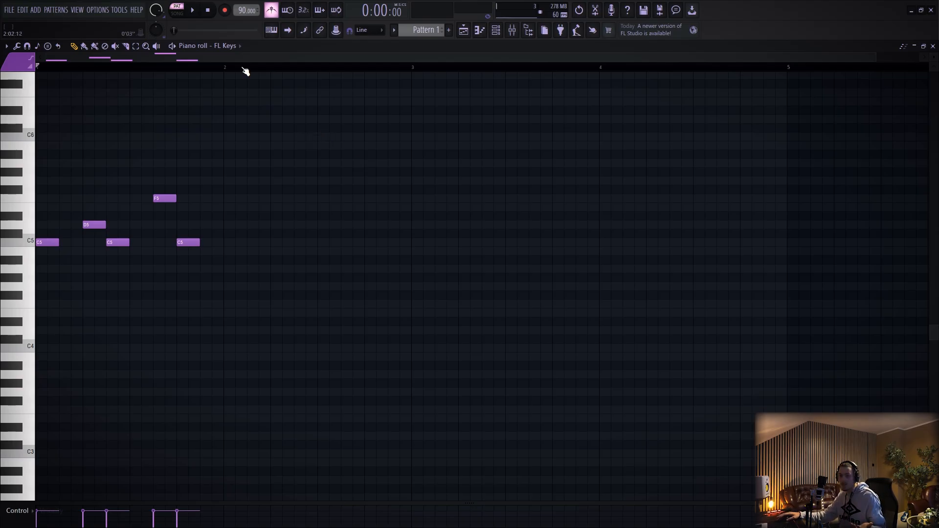
Switch the piano roll to the 808 Kick, place C5 notes at steps 1, 7 and 13 of bar 1, and play the pattern.
left_click(233, 47)
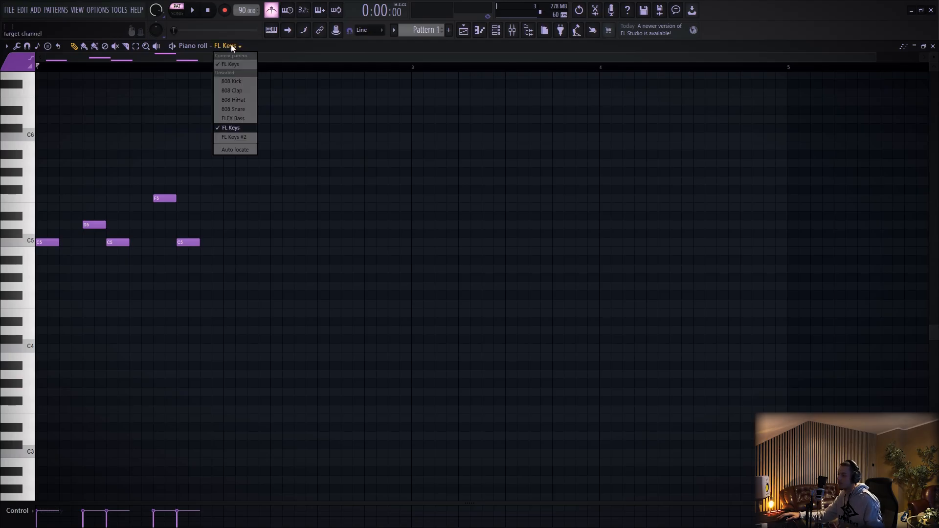
left_click(237, 82)
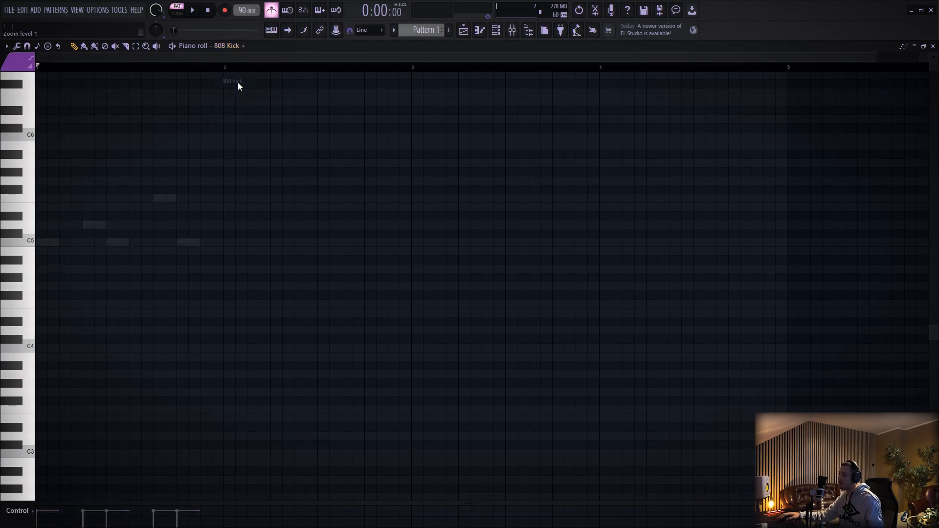
left_click(49, 243)
left_click(115, 244)
left_click(178, 243)
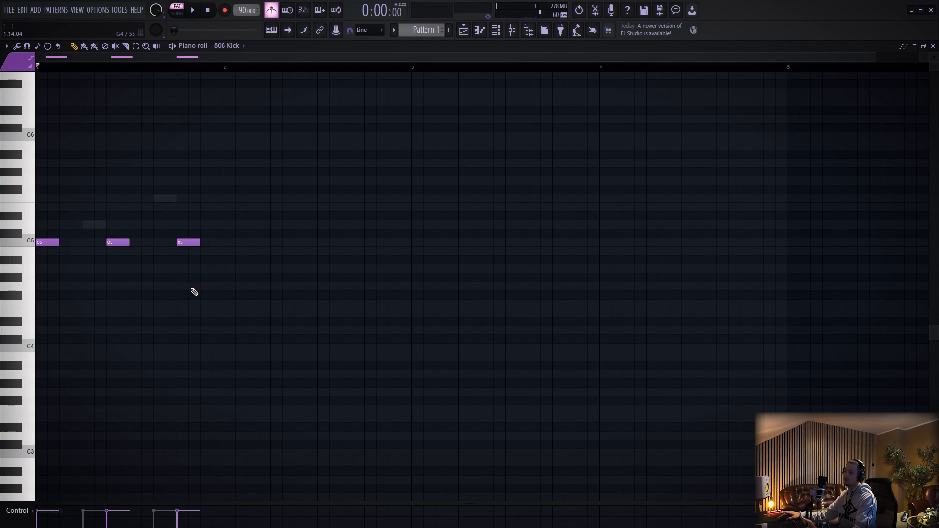
key("space")
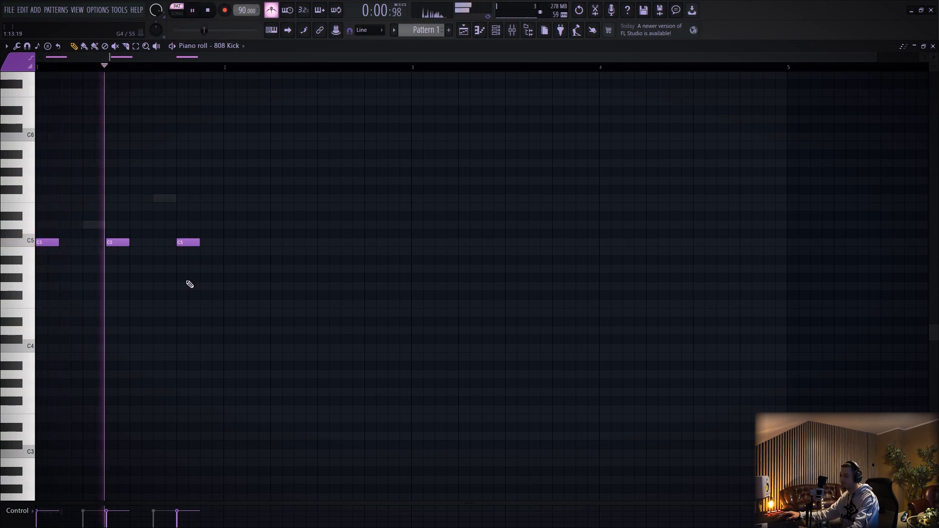
Stop playback and delete the three C5 notes from the 808 Kick piano roll.
key("space")
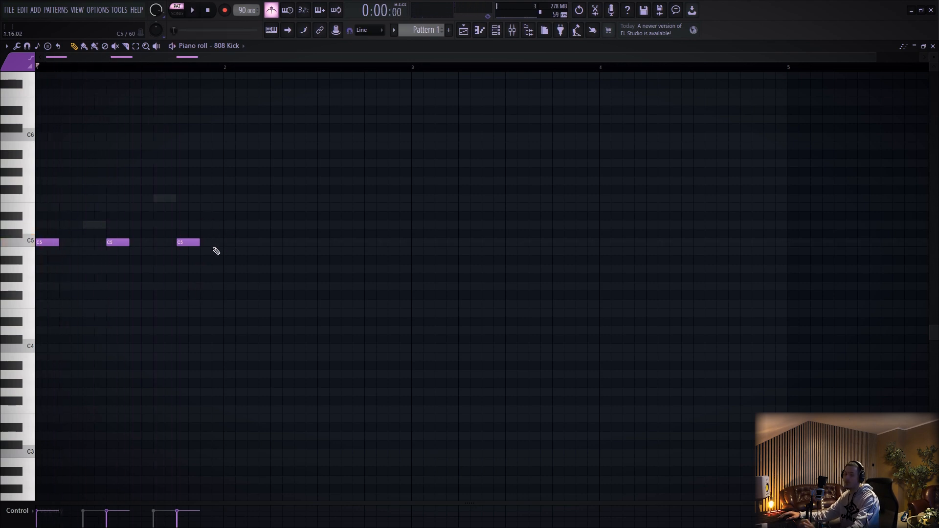
right_click(191, 245)
right_click(118, 244)
right_click(50, 245)
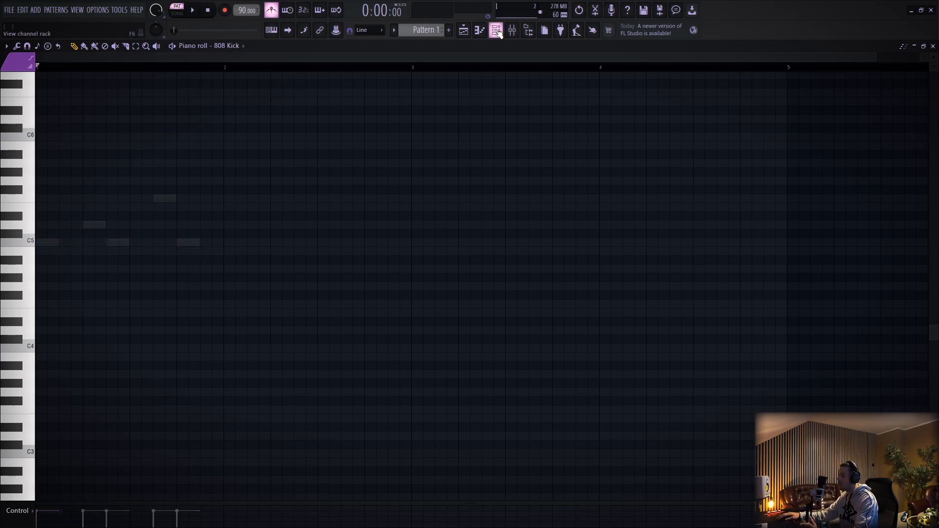
Enable steps 1, 7 and 13 for the 808 Kick in the channel rack and play the pattern.
key("F6")
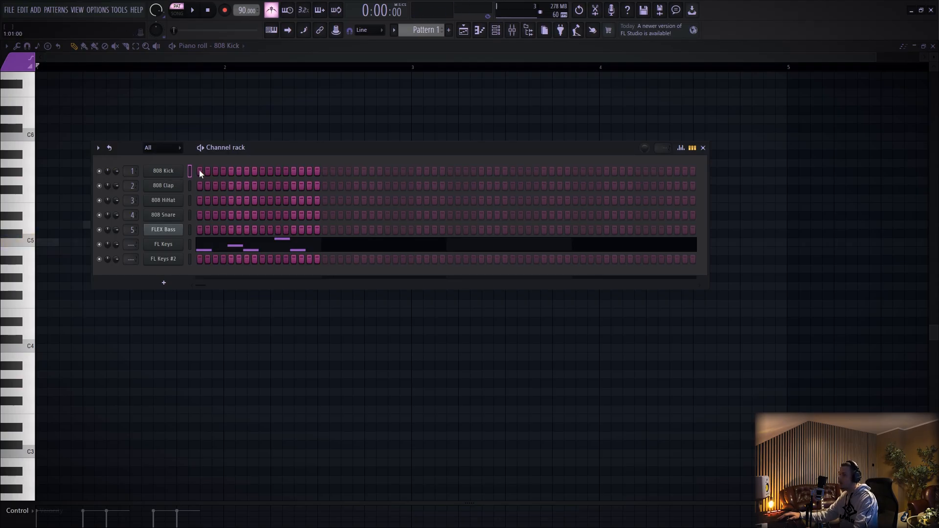
left_click(246, 171)
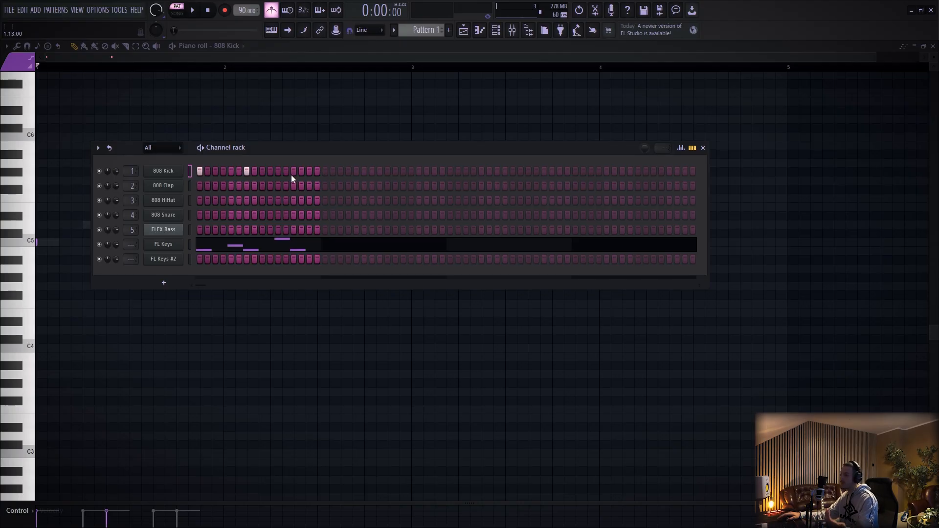
key("space")
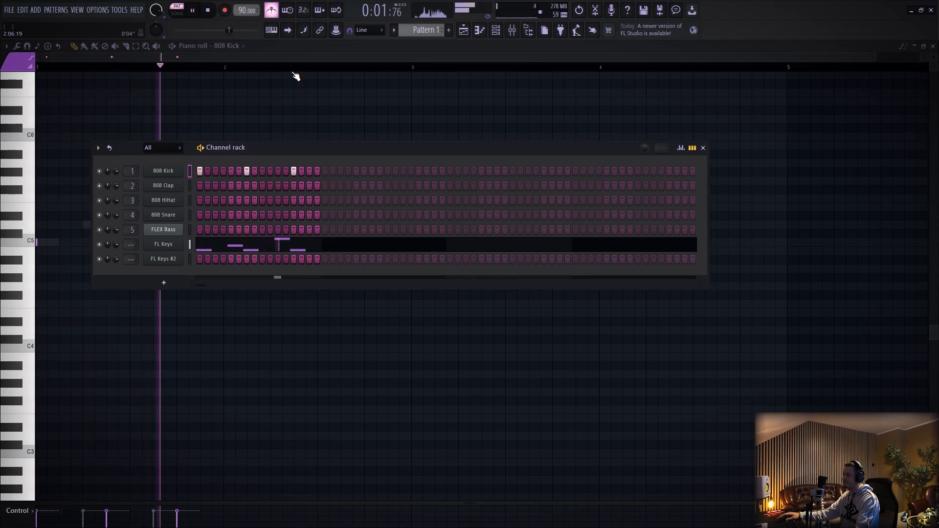
key("space")
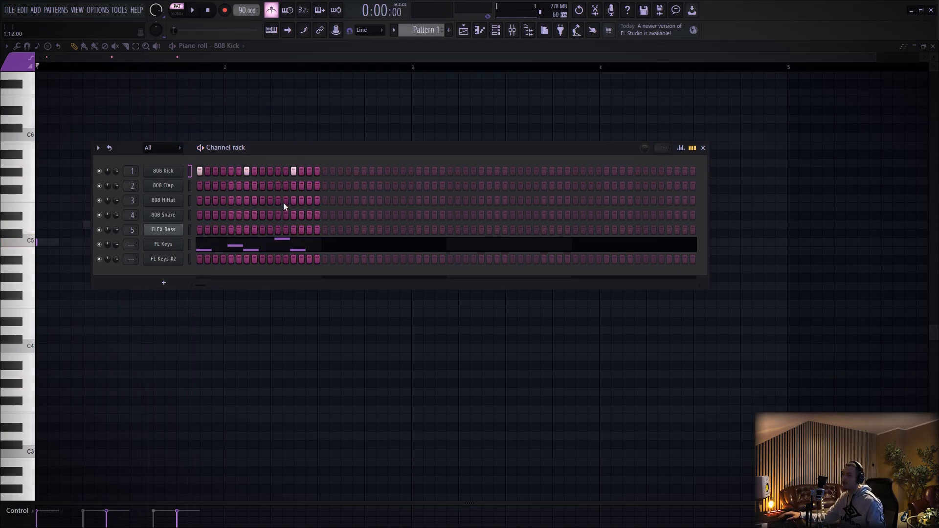
Play the pattern and enable steps 5 and 13 for the 808 Clap.
key("space")
left_click(293, 186)
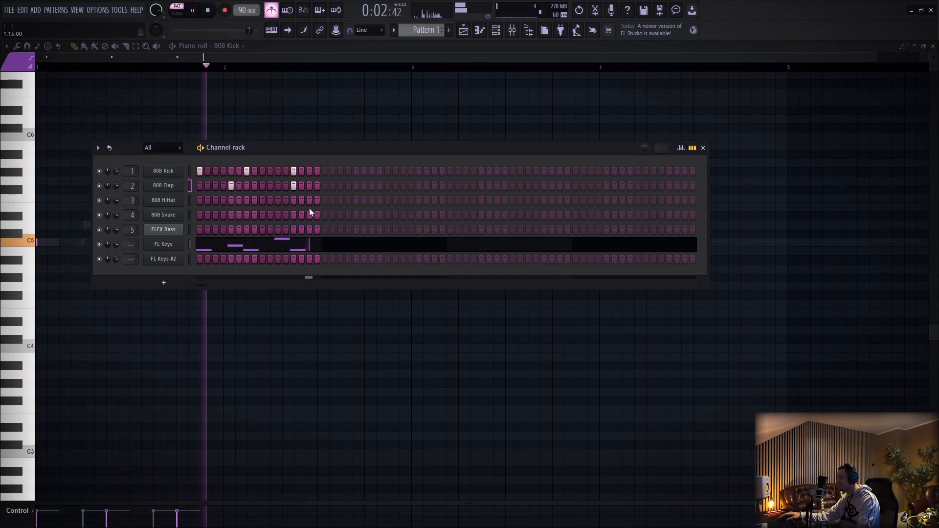
key("space")
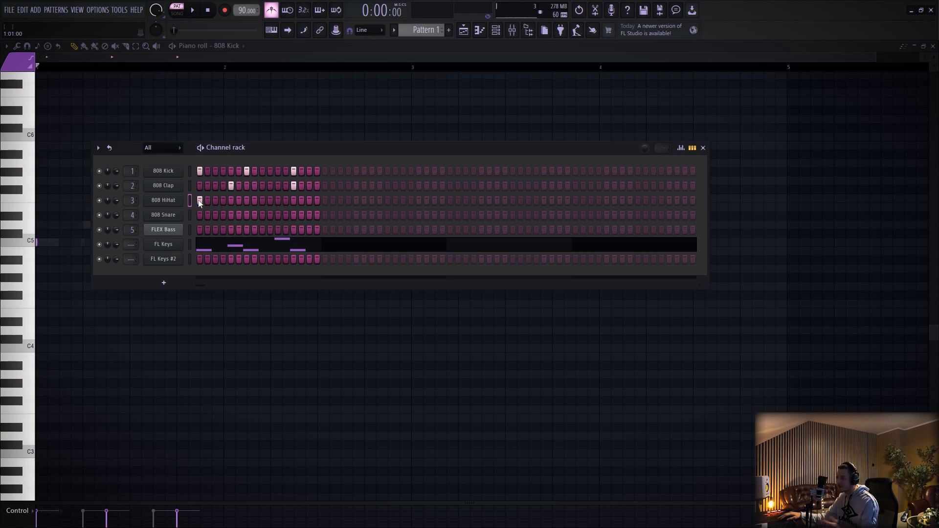
Enable every second step from 1 to 15 for the 808 HiHat and play the full pattern.
key("space")
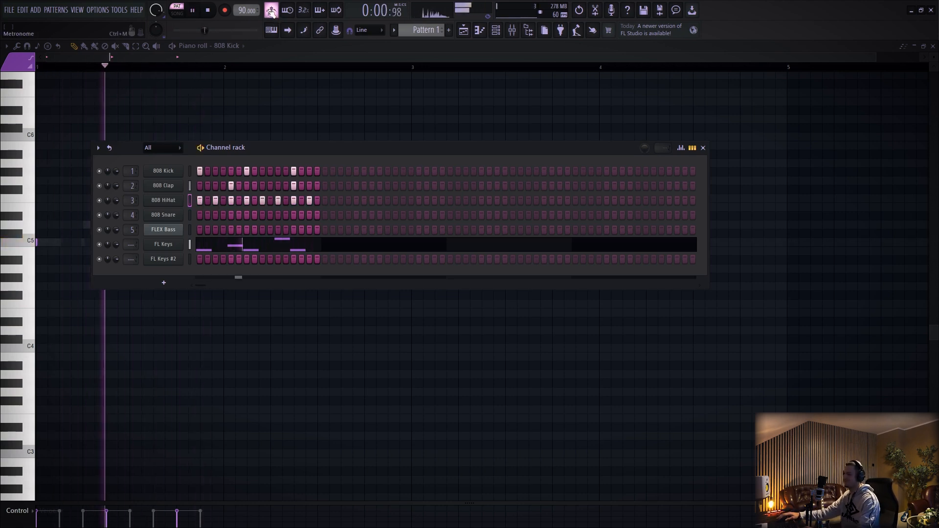
key("space")
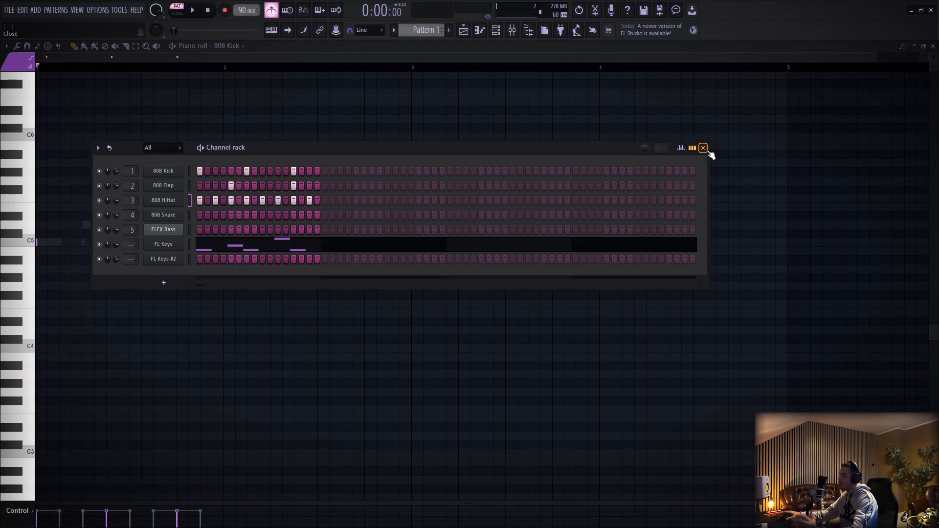
Route the FL Keys channel to mixer track 1, close the channel rack and open the mixer.
left_click(703, 148)
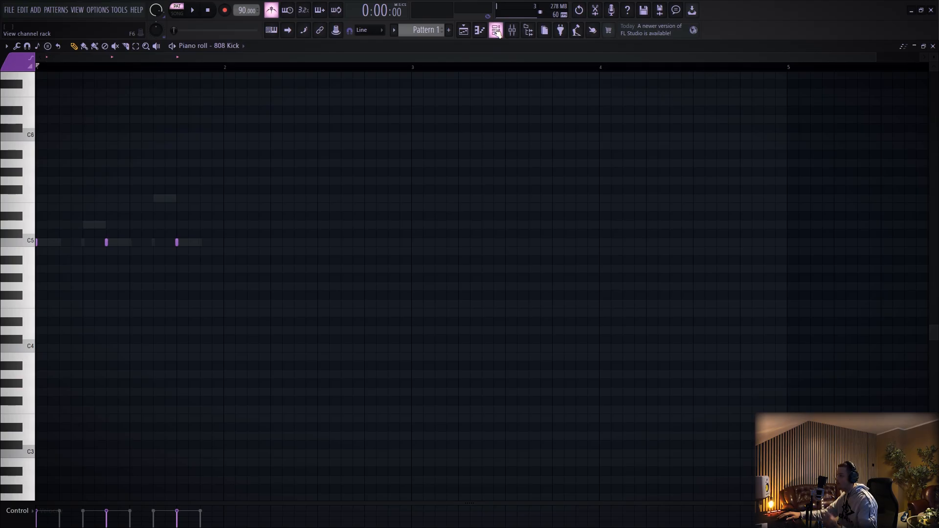
left_click(496, 31)
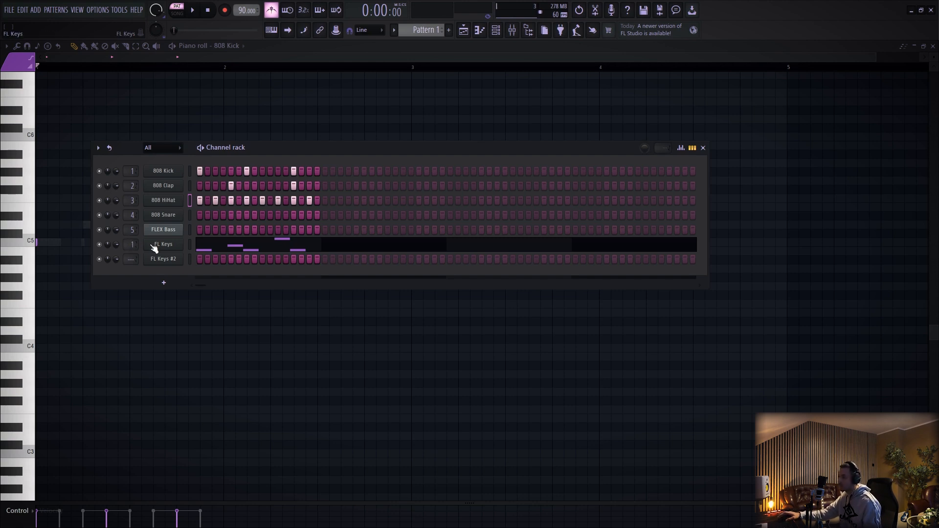
left_click(703, 147)
left_click(512, 30)
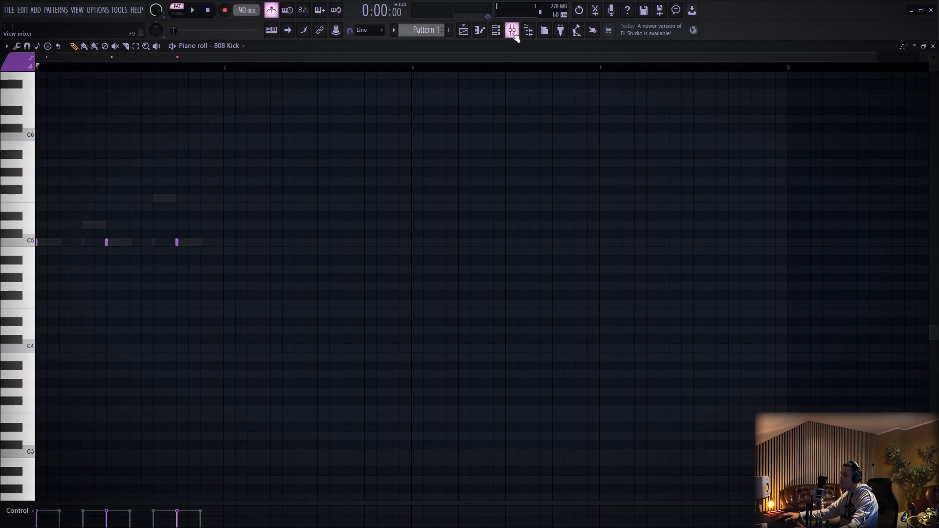
left_click(513, 34)
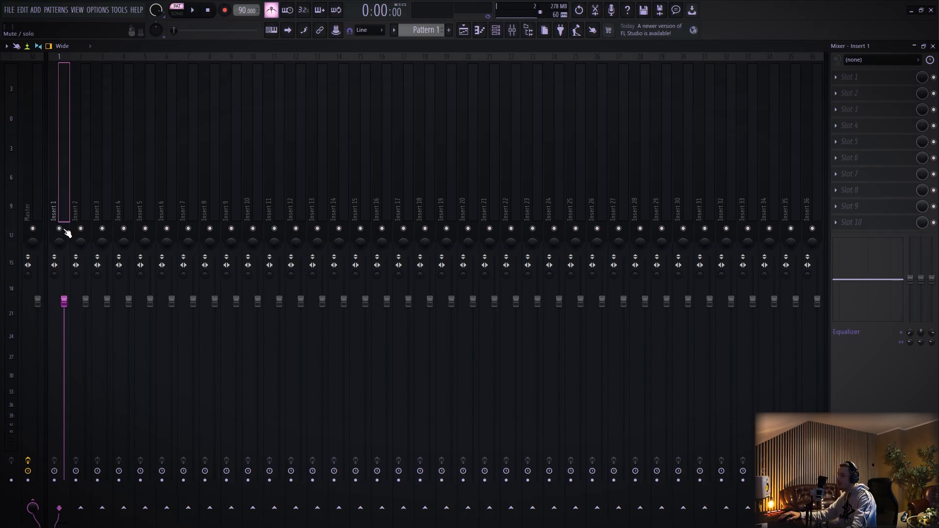
Solo Insert 1 in the mixer, turn off the metronome and play the pattern.
right_click(64, 230)
key("space")
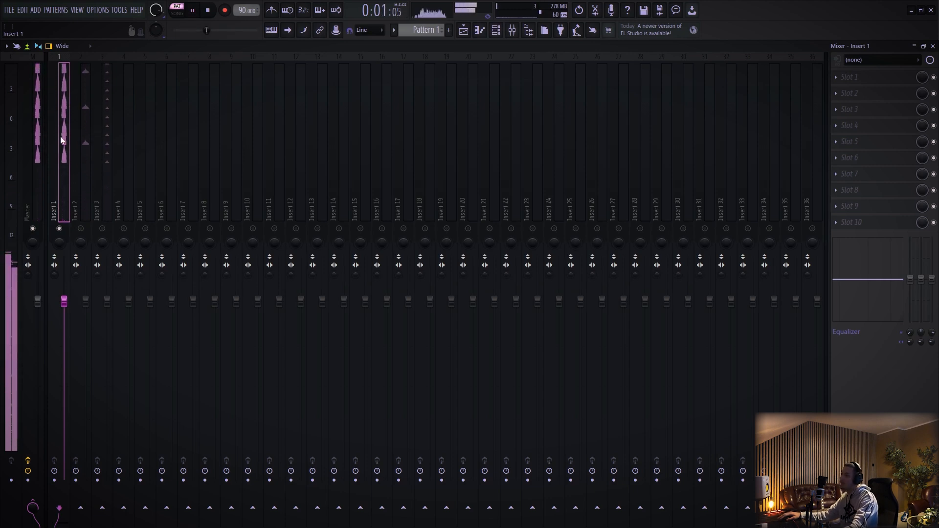
key("space")
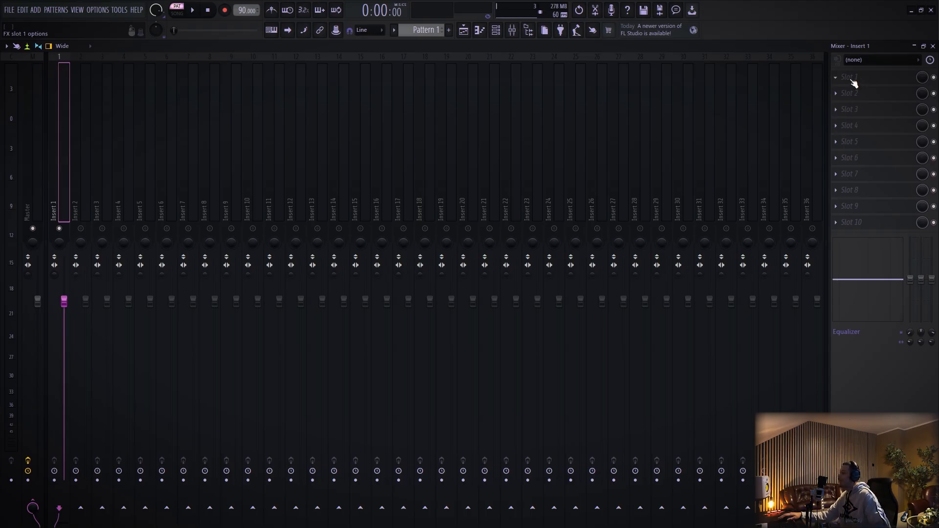
Load Fruity Reeverb 2 into effect slot 10 of Insert 1 and play the melody through it.
left_click(850, 221)
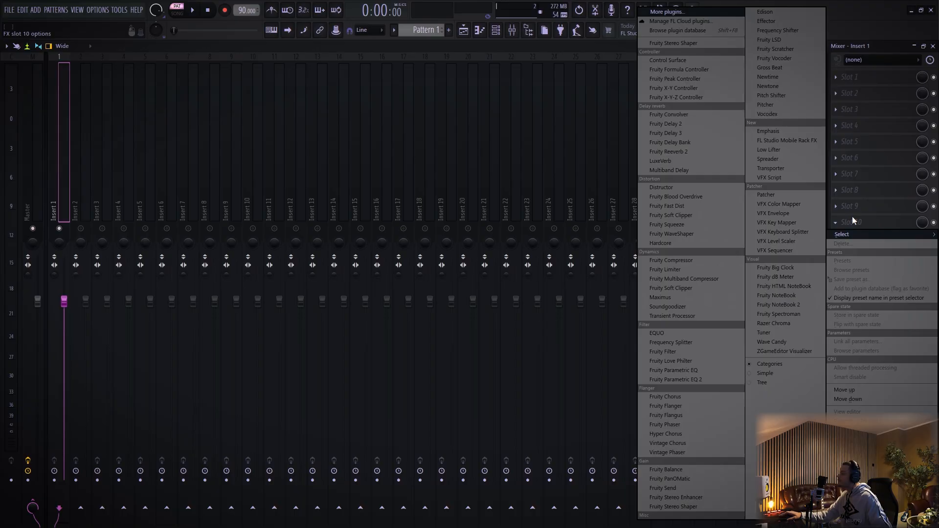
left_click(674, 13)
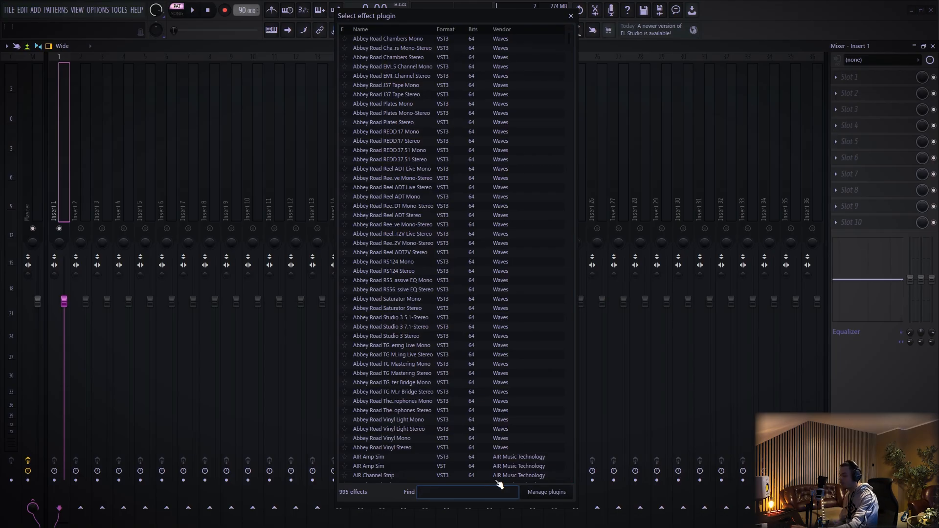
type("reeve")
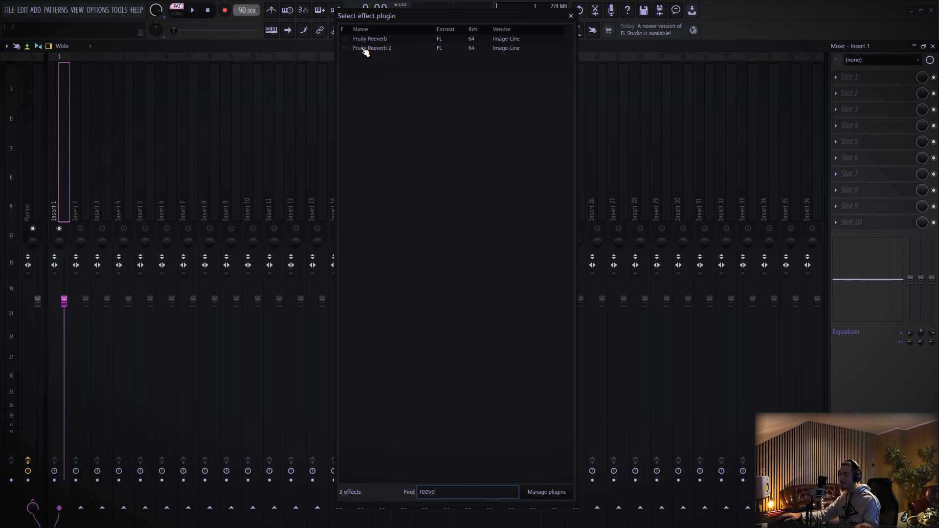
double_click(364, 49)
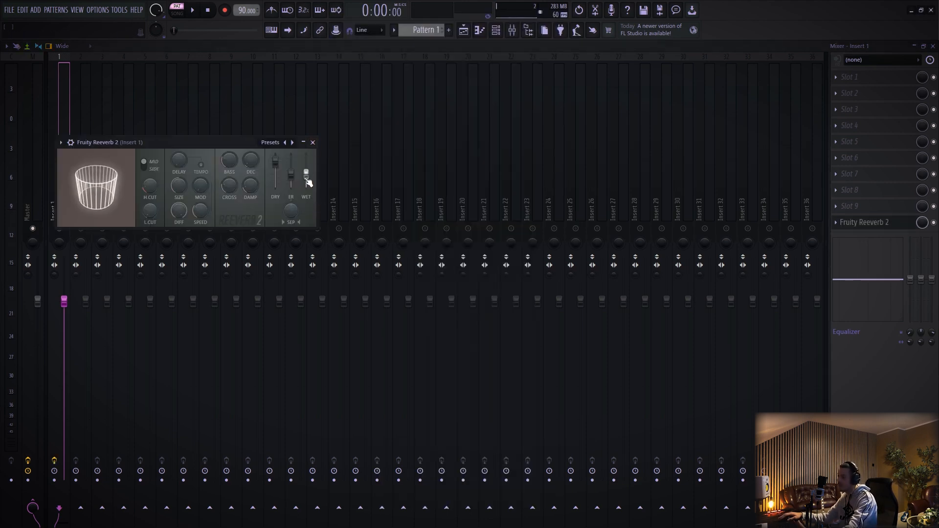
key("space")
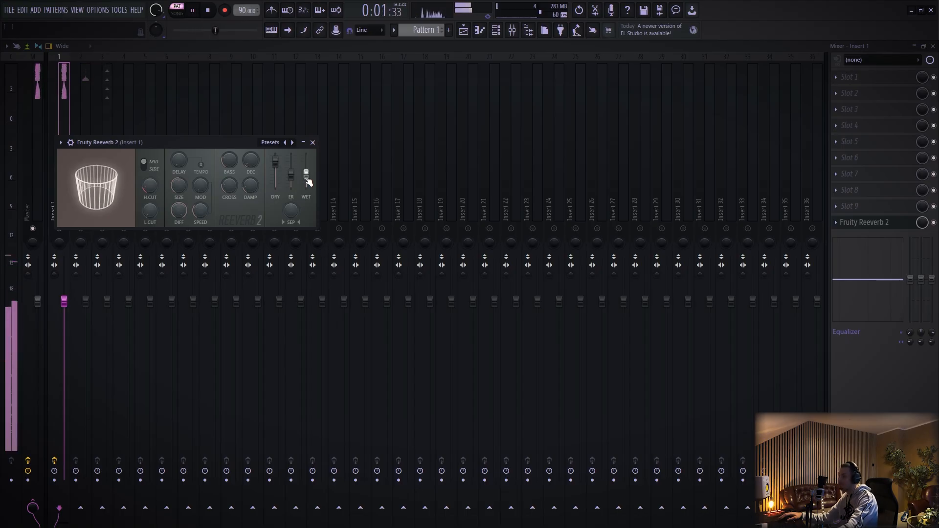
key("space")
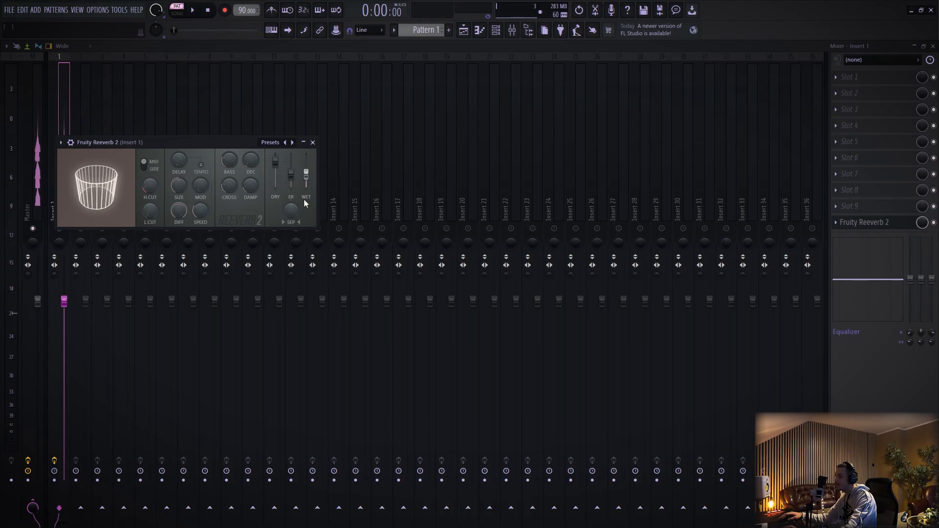
Raise the Fruity Reeverb 2 wet level to 125% and play the melody.
left_click_drag(306, 174, 306, 154)
key("space")
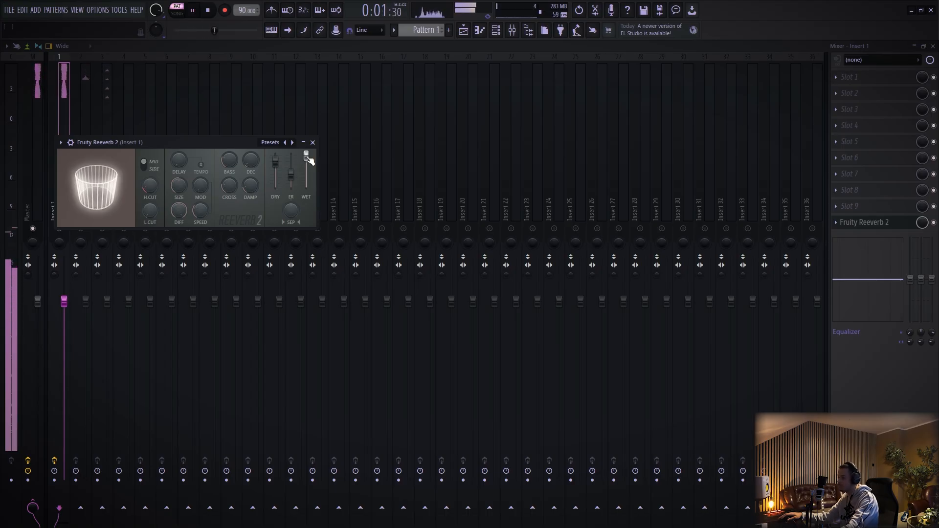
mouse_move(306, 156)
left_mouse_down()
mouse_move(306, 172)
mouse_move(306, 156)
left_mouse_up()
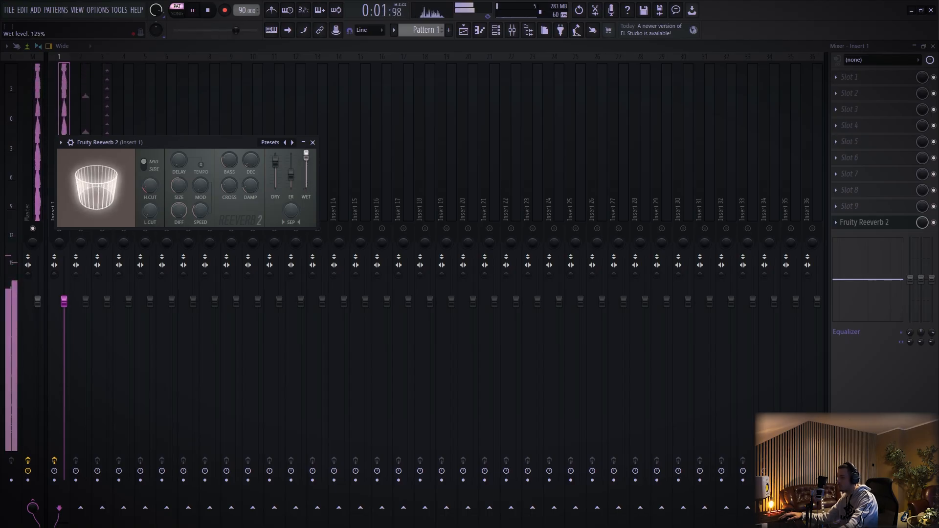
key("space")
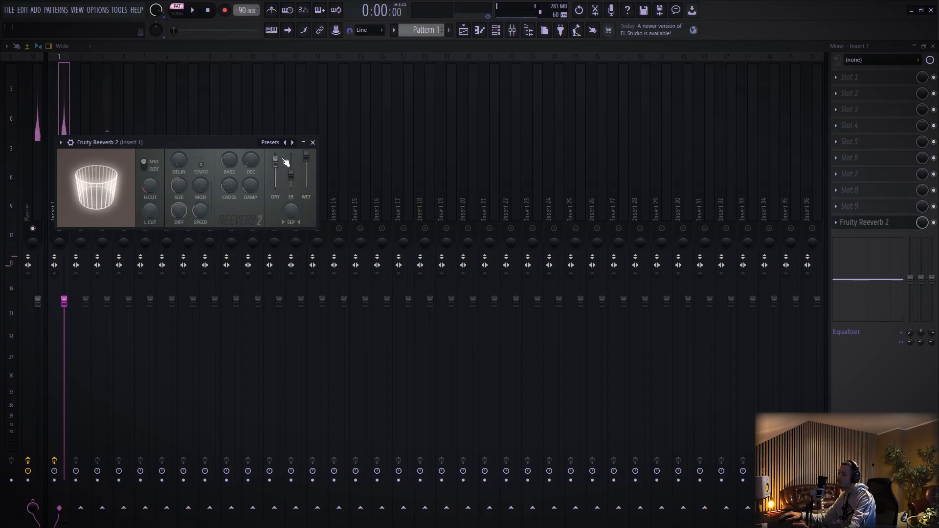
Lower the Fruity Reeverb 2 dry level to its minimum and play the melody.
left_click_drag(275, 160, 277, 190)
key("space")
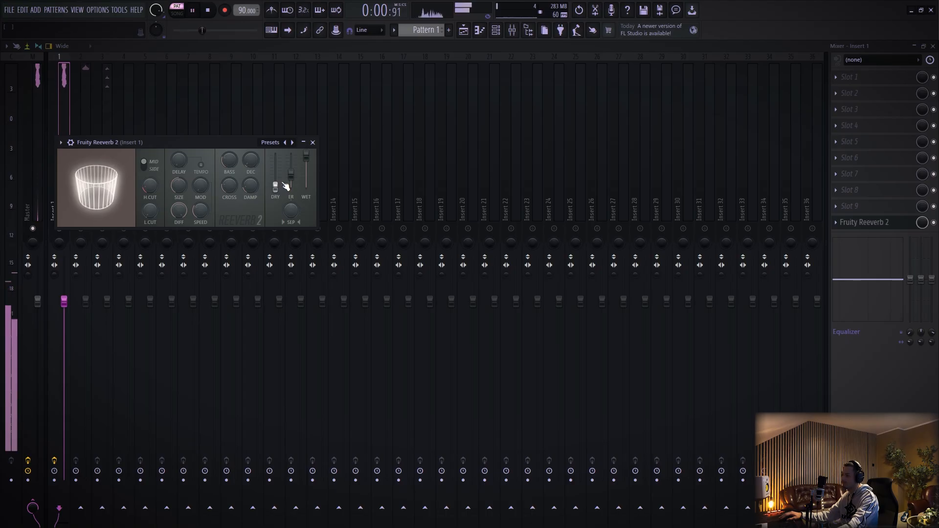
key("space")
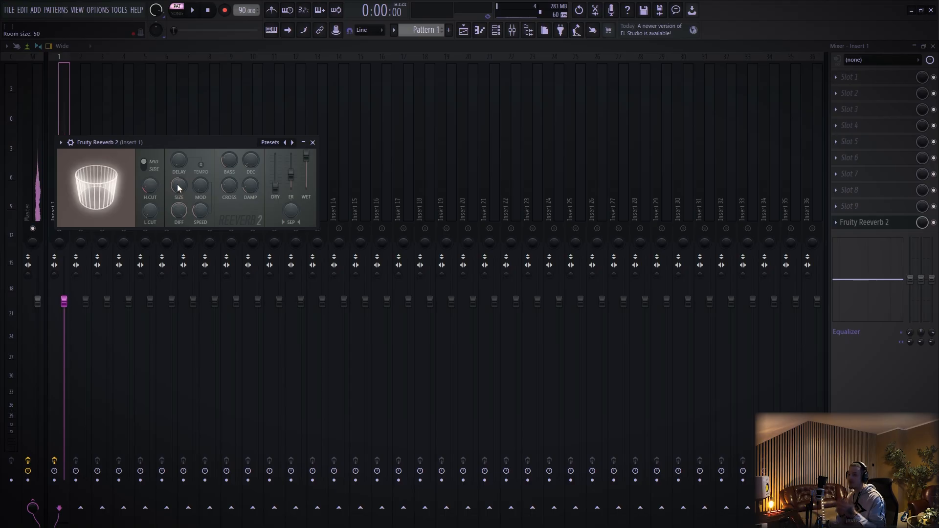
Compare Fruity Reeverb 2 room sizes of 1 and 100, finish on the large room during playback, and close the plugin.
left_click_drag(178, 189, 179, 163)
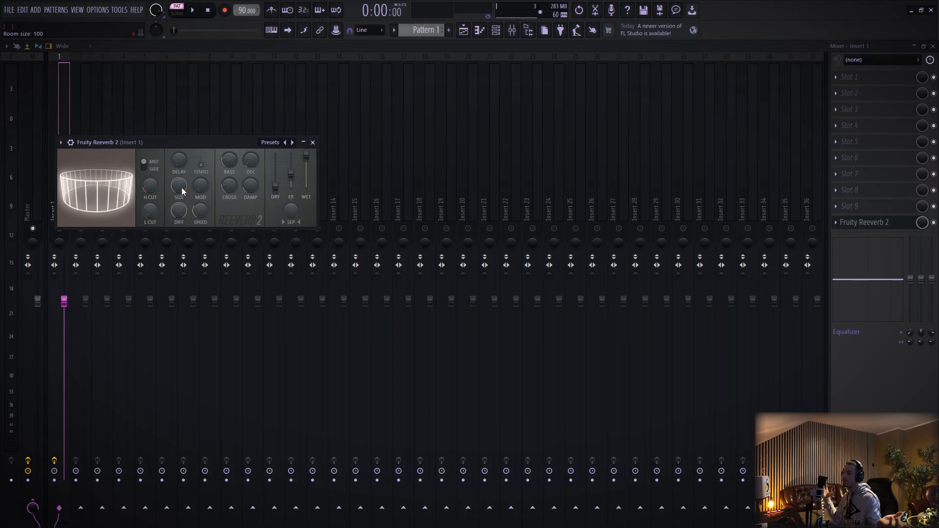
left_click_drag(179, 186, 179, 265)
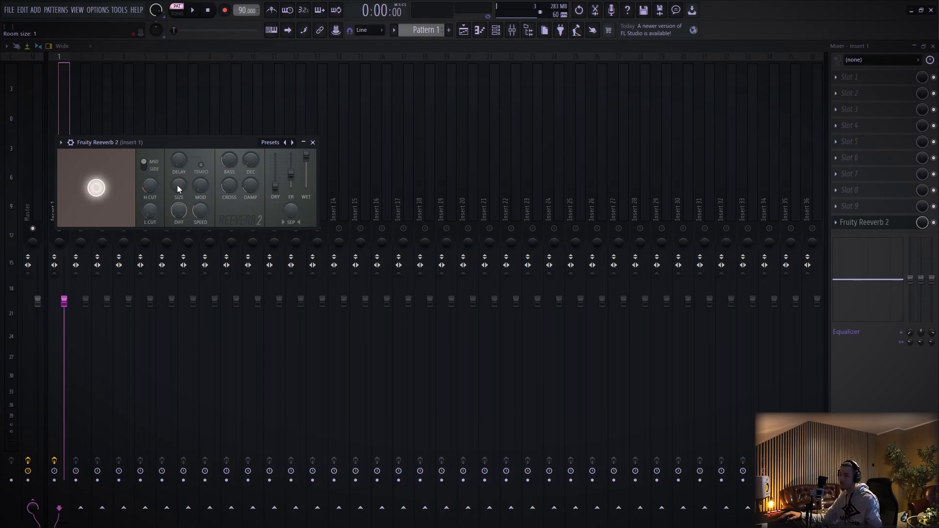
key("space")
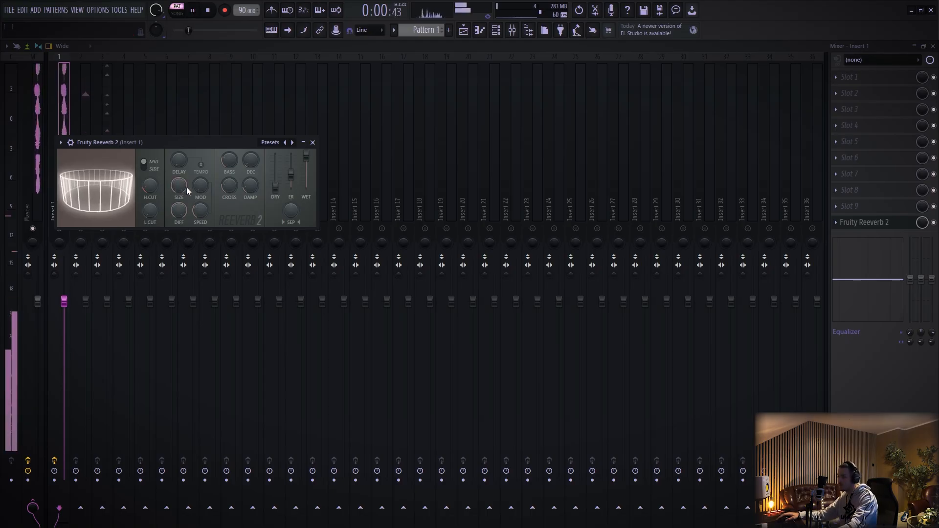
key("space")
left_click(313, 142)
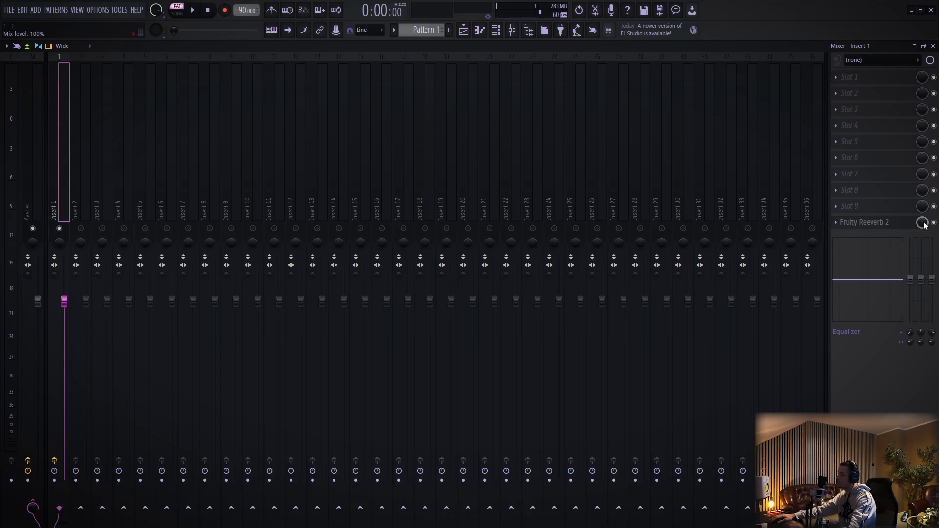
Try a 30% mix level for Fruity Reeverb 2 in slot 10 during playback, and set it to 60%.
key("space")
left_click_drag(925, 225, 925, 285)
key("space")
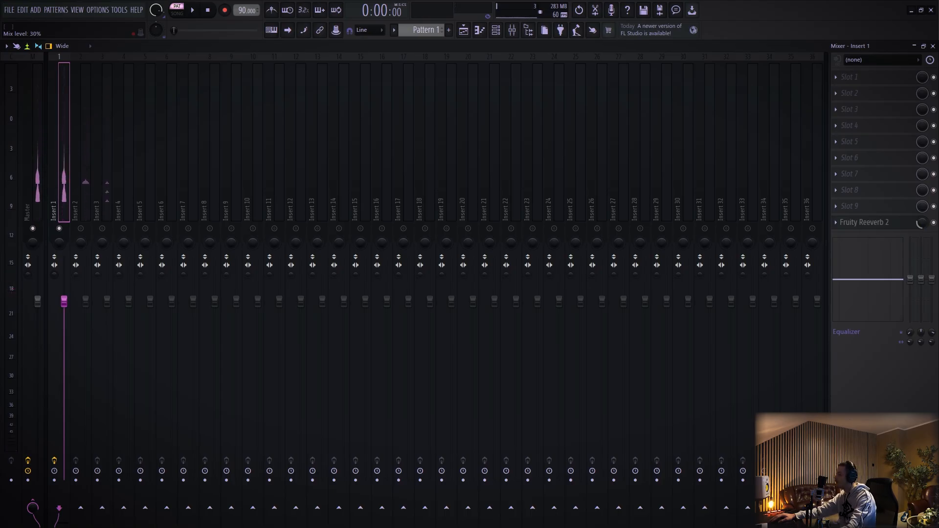
key("space")
left_click_drag(922, 223, 922, 190)
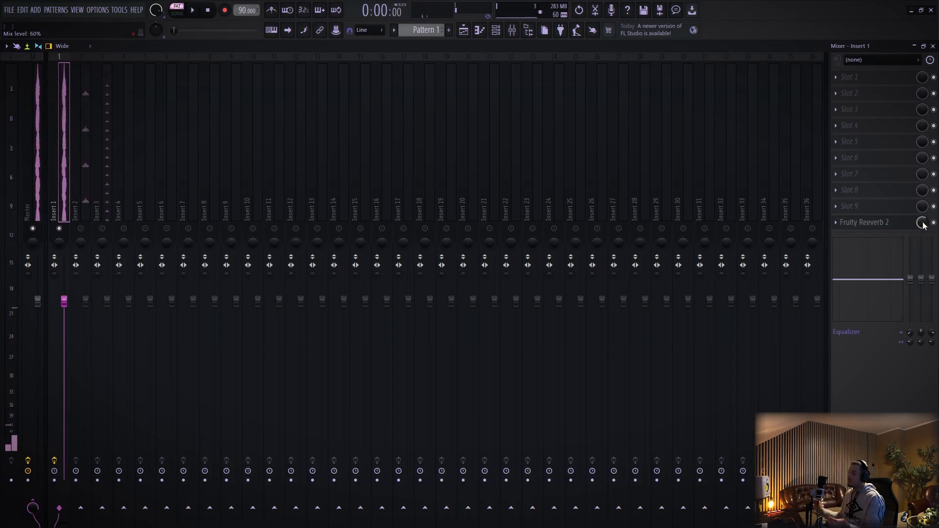